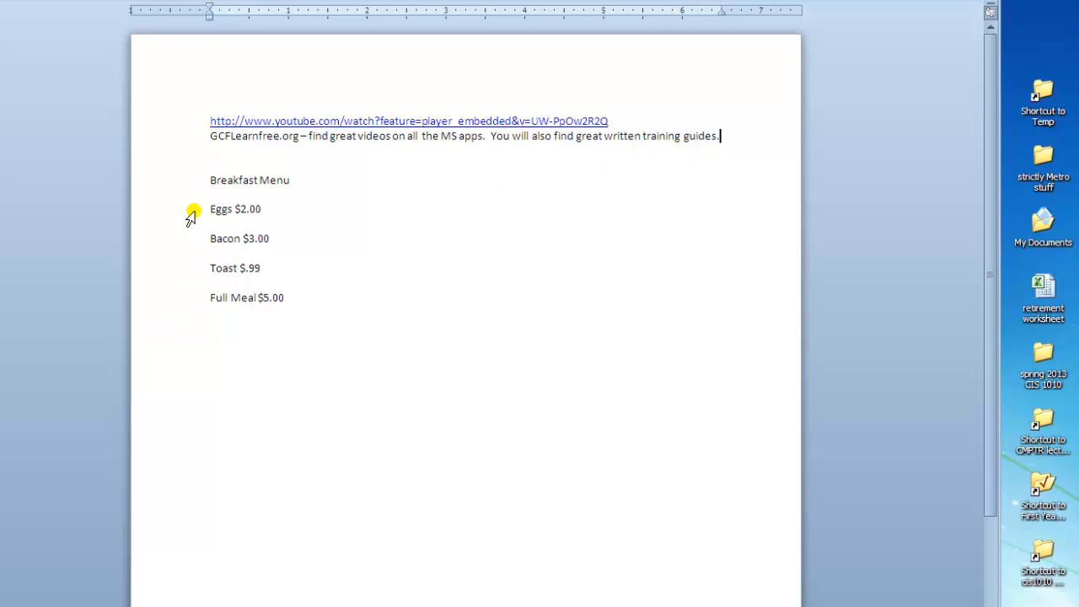
Set a left tab stop at 4" for the four breakfast items and insert a tab before each item's price.
{"action": "left_click_drag", "start_coordinate": [190, 211], "coordinate": [187, 302]}
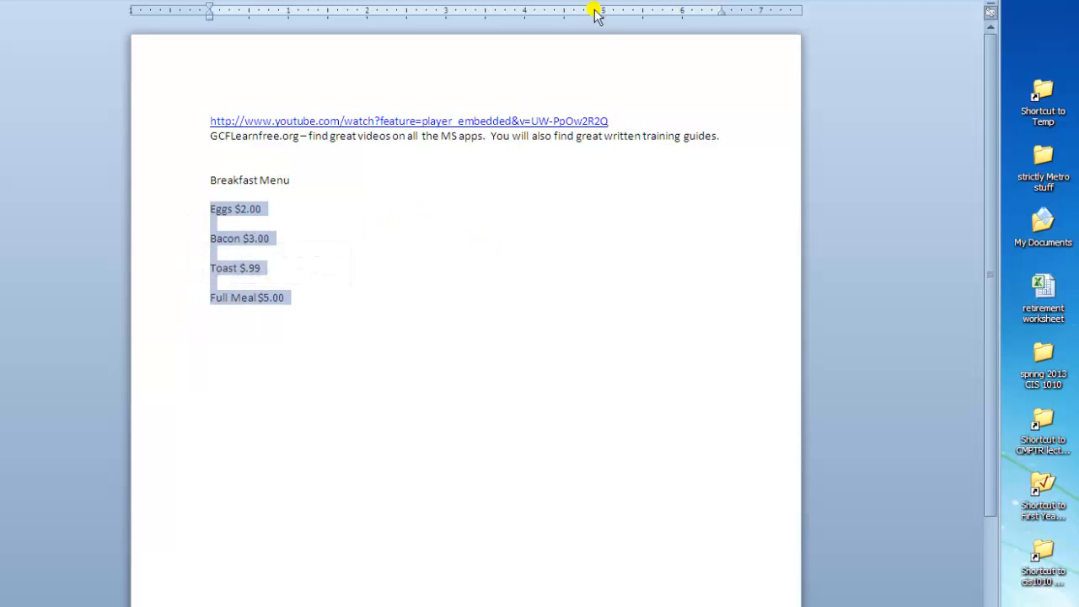
{"action": "left_click", "coordinate": [524, 11]}
{"action": "left_click", "coordinate": [236, 208]}
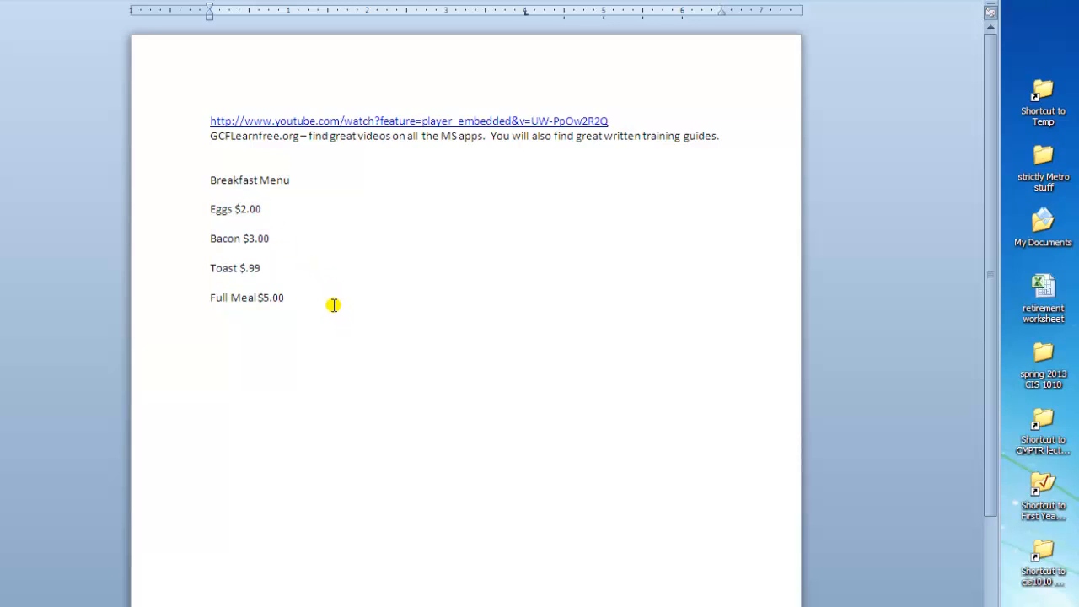
{"action": "key", "text": "Tab"}
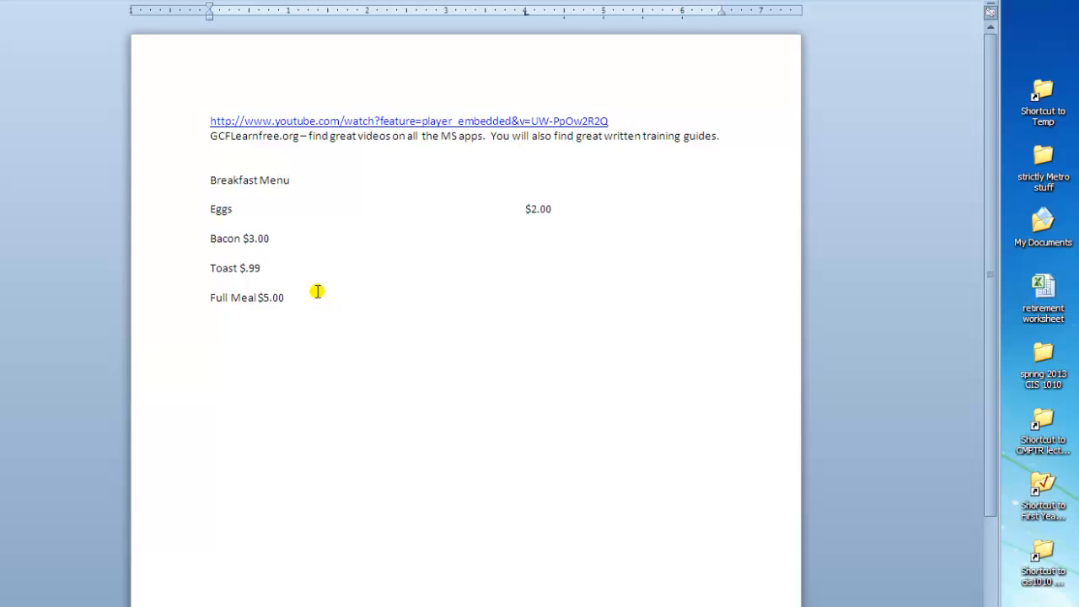
{"action": "left_click", "coordinate": [243, 239]}
{"action": "key", "text": "Tab"}
{"action": "left_click", "coordinate": [240, 268]}
{"action": "key", "text": "Tab"}
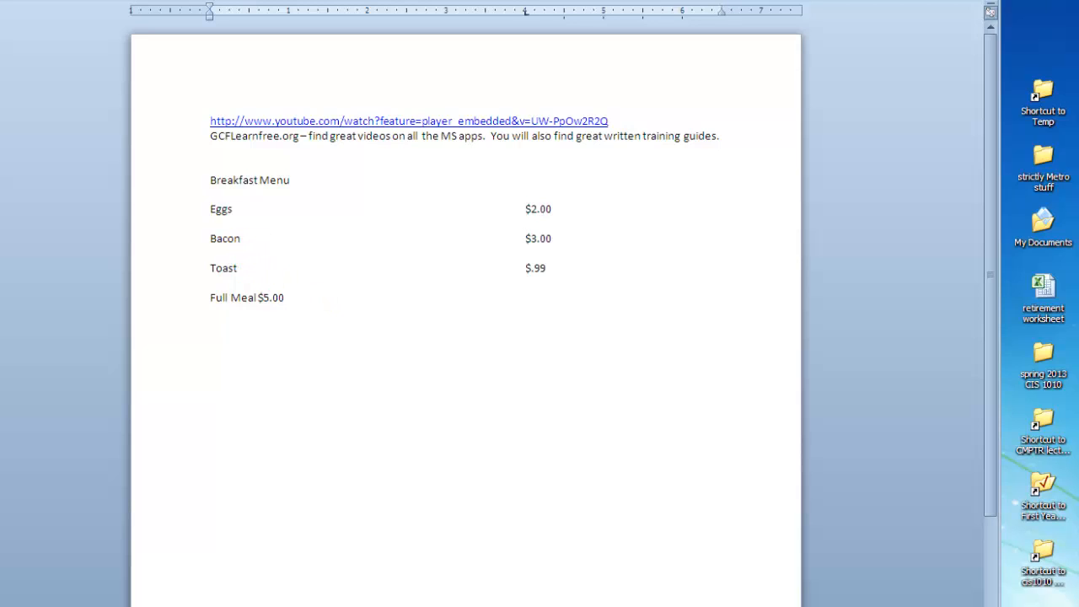
{"action": "left_click", "coordinate": [258, 298]}
{"action": "key", "text": "Tab"}
Apply the dotted leader (style 2) to the 4" tab stop of all four menu item lines.
{"action": "left_click_drag", "start_coordinate": [204, 208], "coordinate": [563, 293]}
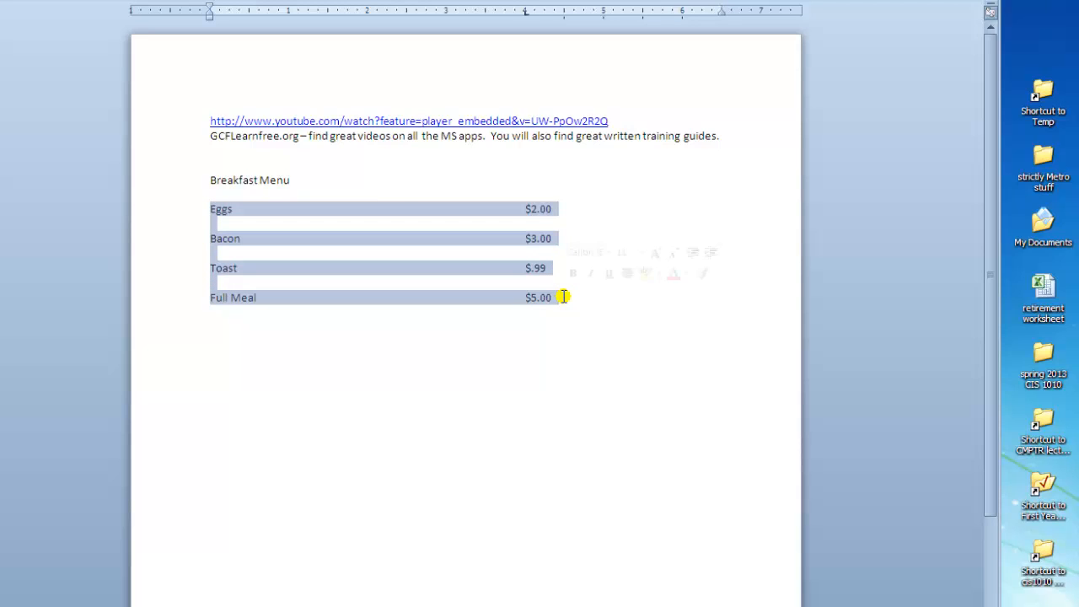
{"action": "left_click", "coordinate": [526, 14]}
{"action": "double_click", "coordinate": [526, 13]}
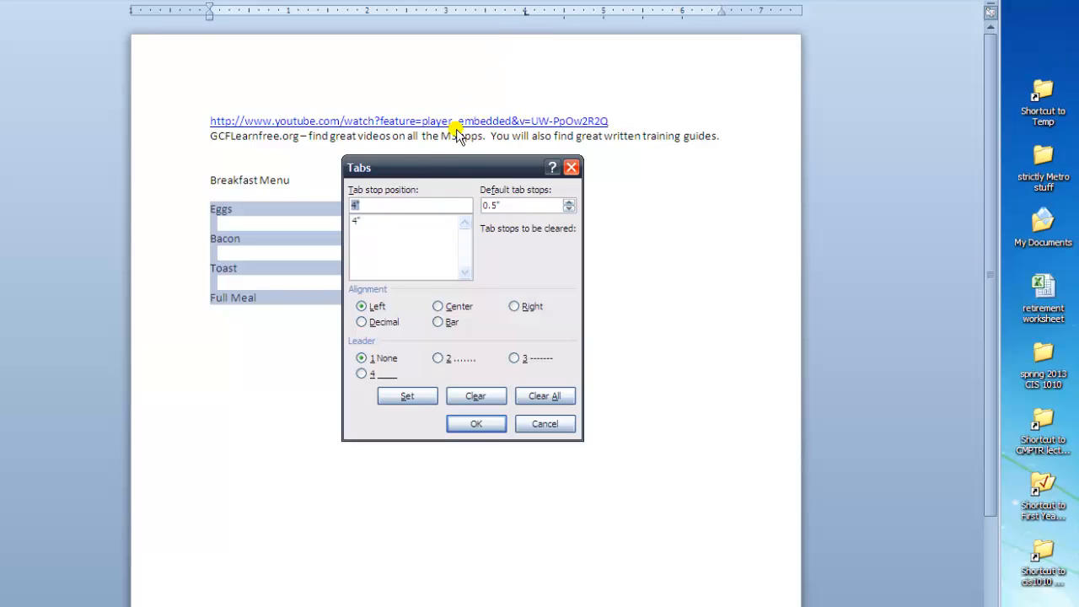
{"action": "left_click", "coordinate": [354, 221]}
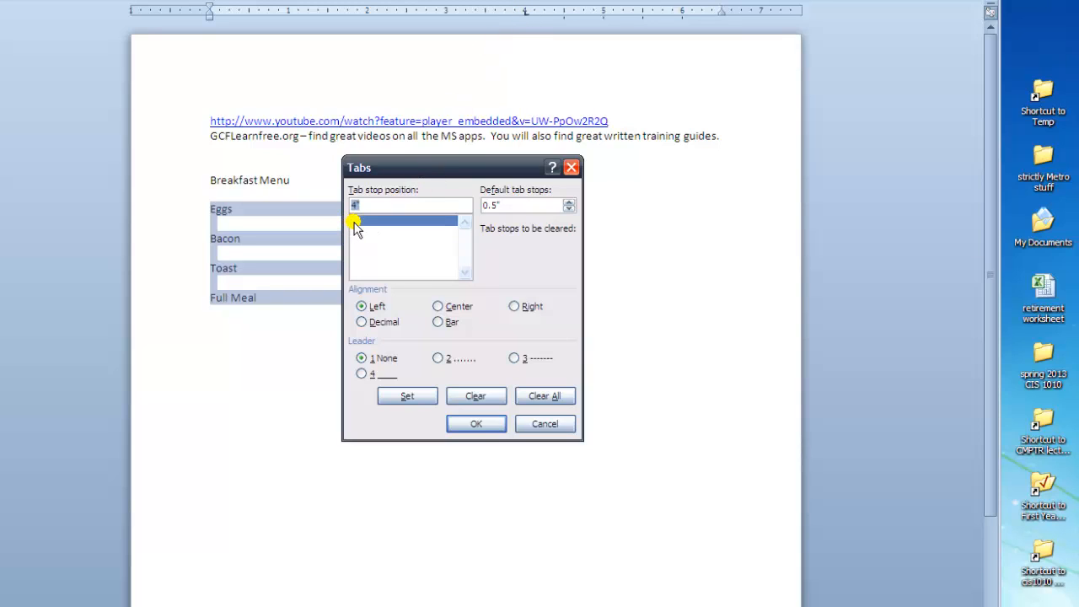
{"action": "left_click", "coordinate": [441, 360]}
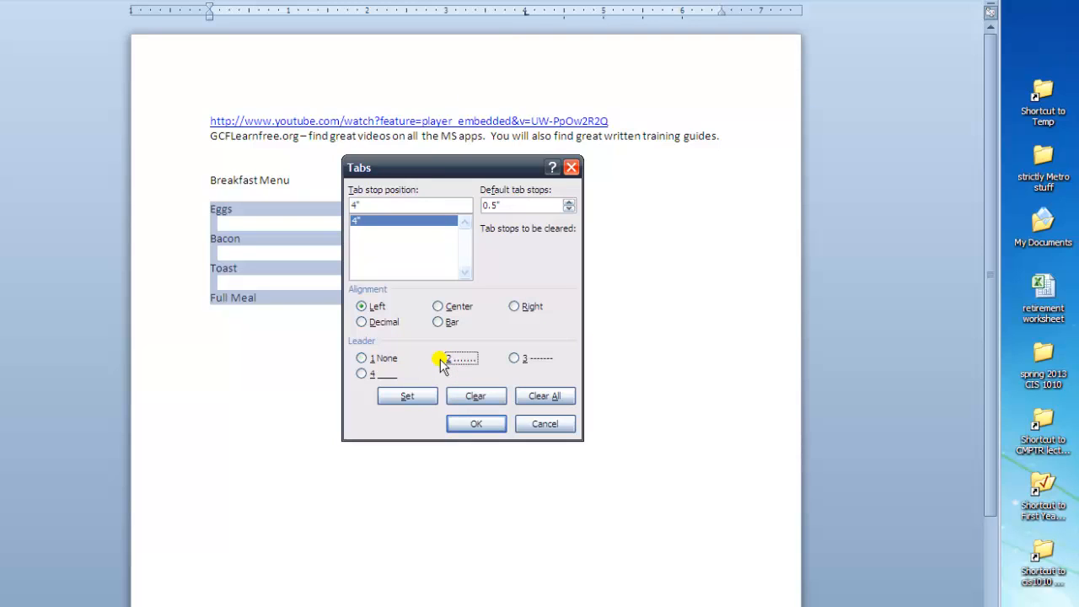
{"action": "left_click", "coordinate": [441, 360]}
{"action": "left_click", "coordinate": [476, 424]}
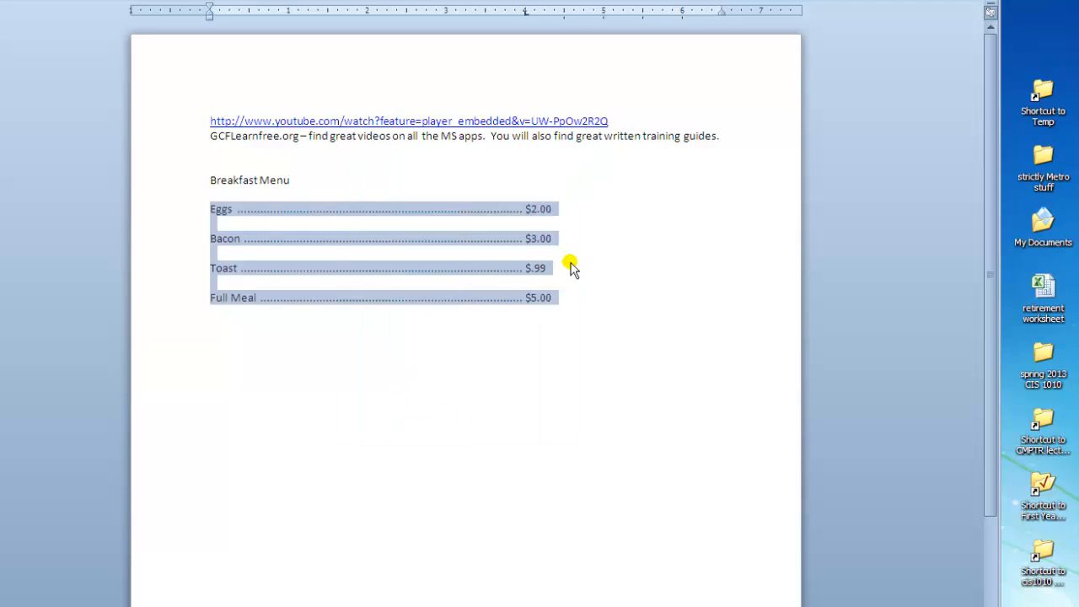
{"action": "left_click", "coordinate": [573, 300]}
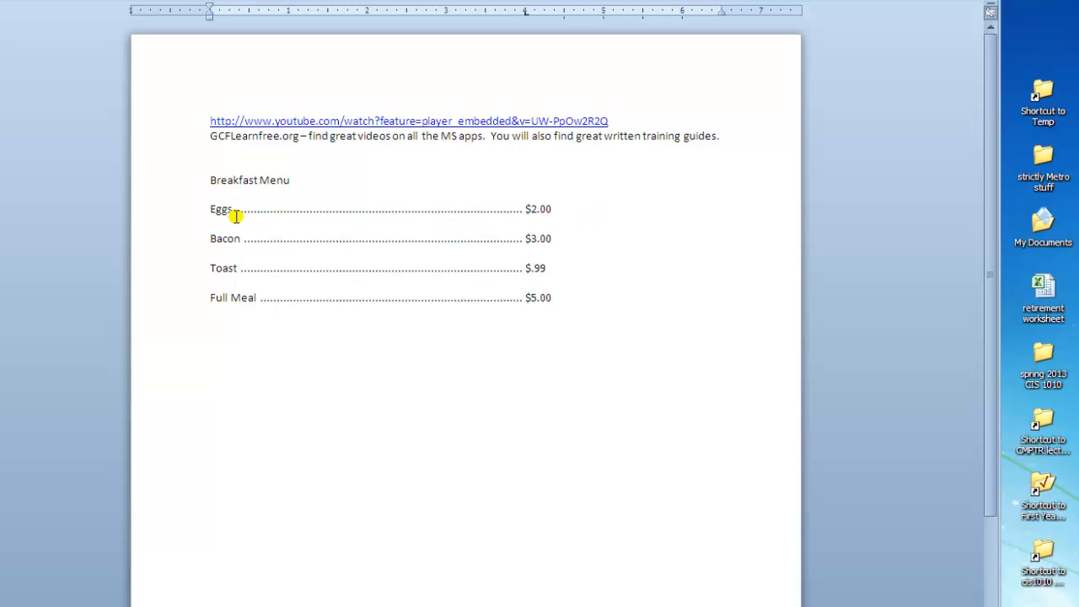
Change the 4" tab stop's leader to the dashed style (3) for all four menu item lines.
{"action": "left_click_drag", "start_coordinate": [207, 207], "coordinate": [549, 299]}
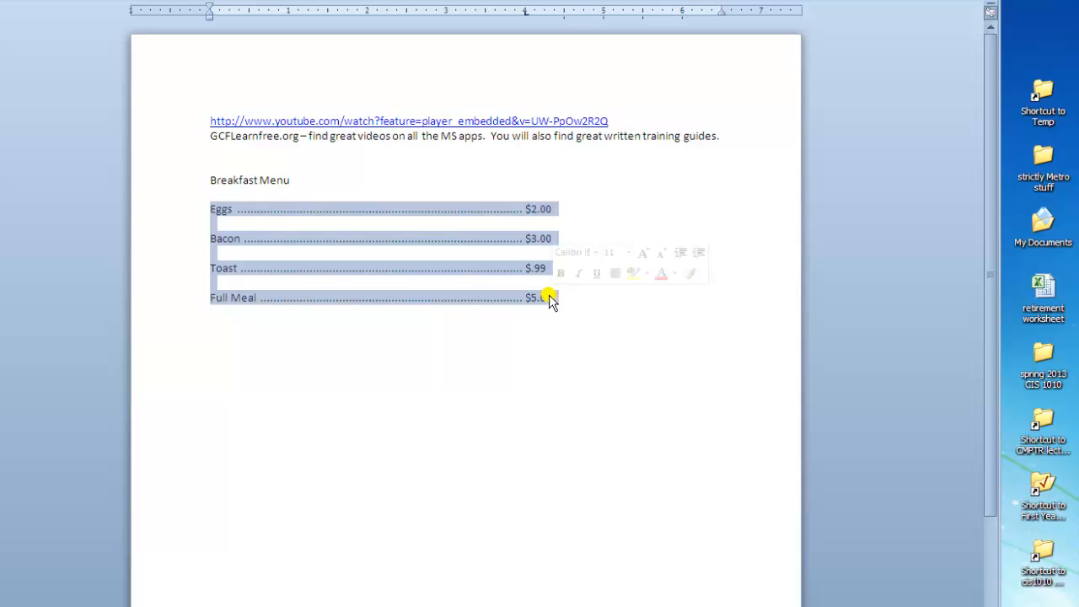
{"action": "left_click_drag", "start_coordinate": [525, 15], "coordinate": [525, 17]}
{"action": "double_click", "coordinate": [525, 16]}
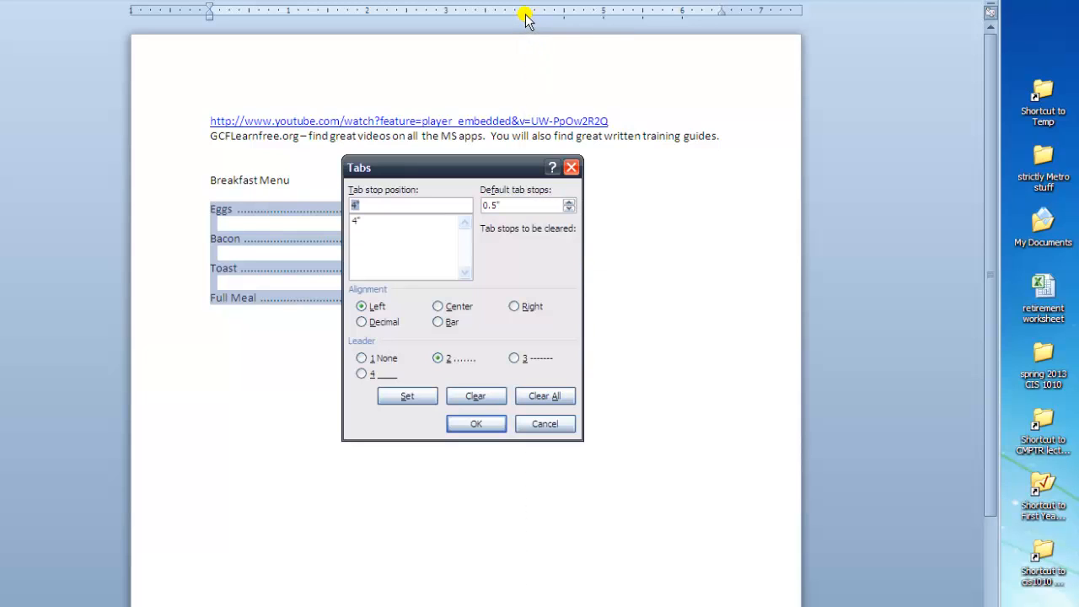
{"action": "left_click", "coordinate": [356, 223]}
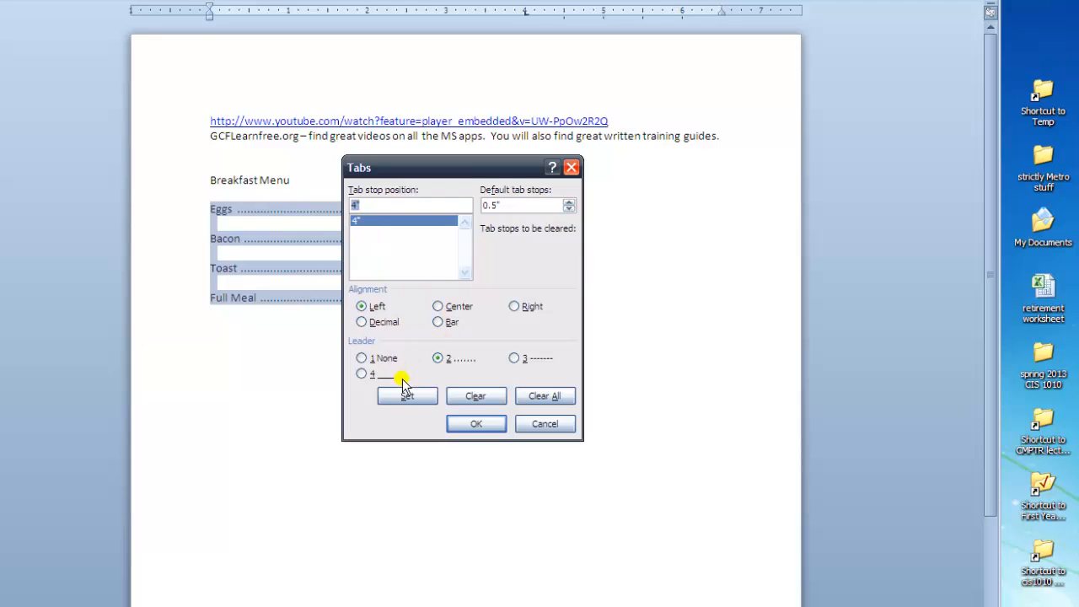
{"action": "left_click", "coordinate": [514, 359]}
{"action": "left_click", "coordinate": [472, 426]}
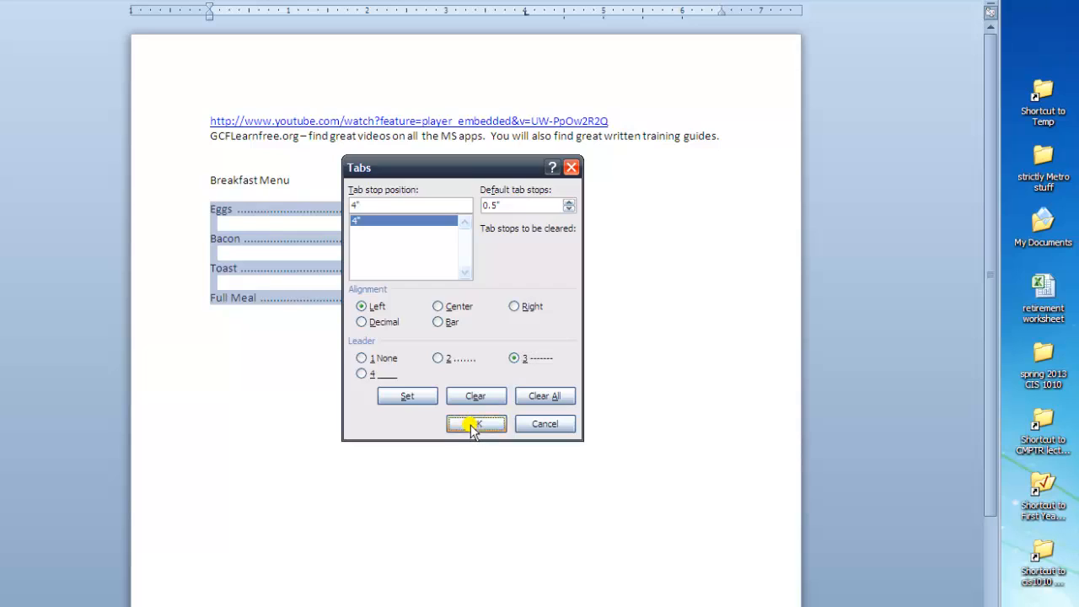
{"action": "left_click", "coordinate": [574, 319]}
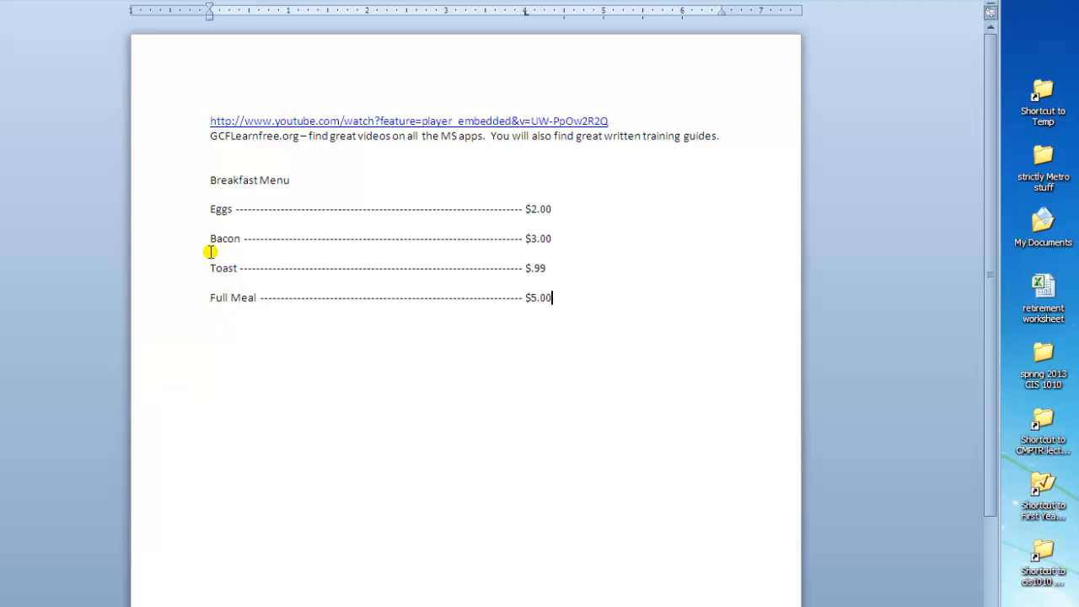
Change the 4" tab stop's leader to the solid underline style (4) for all four menu item lines.
{"action": "left_click_drag", "start_coordinate": [193, 211], "coordinate": [193, 294]}
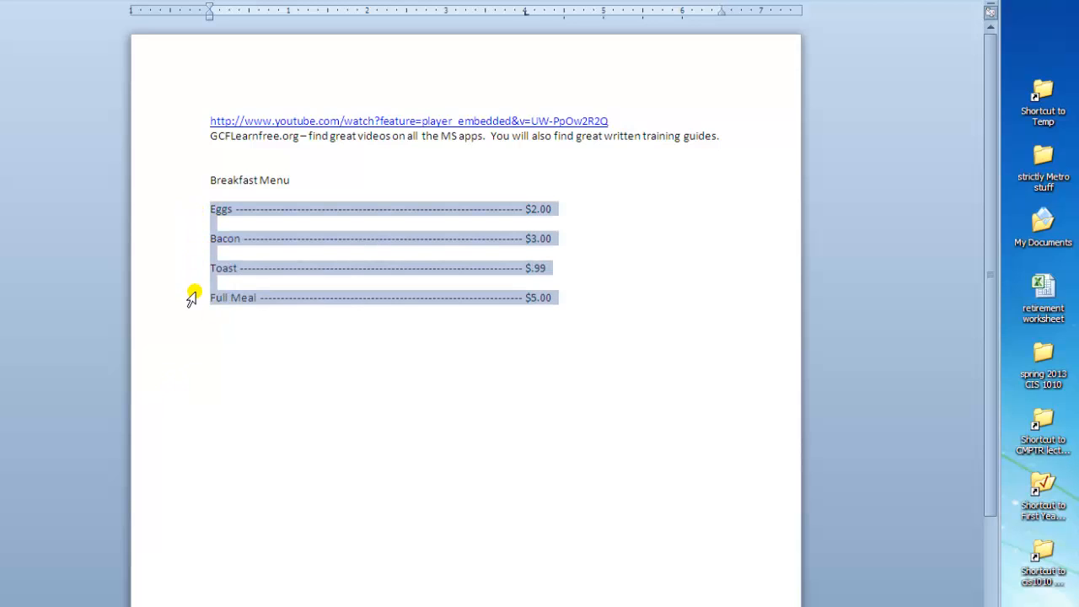
{"action": "double_click", "coordinate": [525, 14]}
{"action": "left_click", "coordinate": [360, 221]}
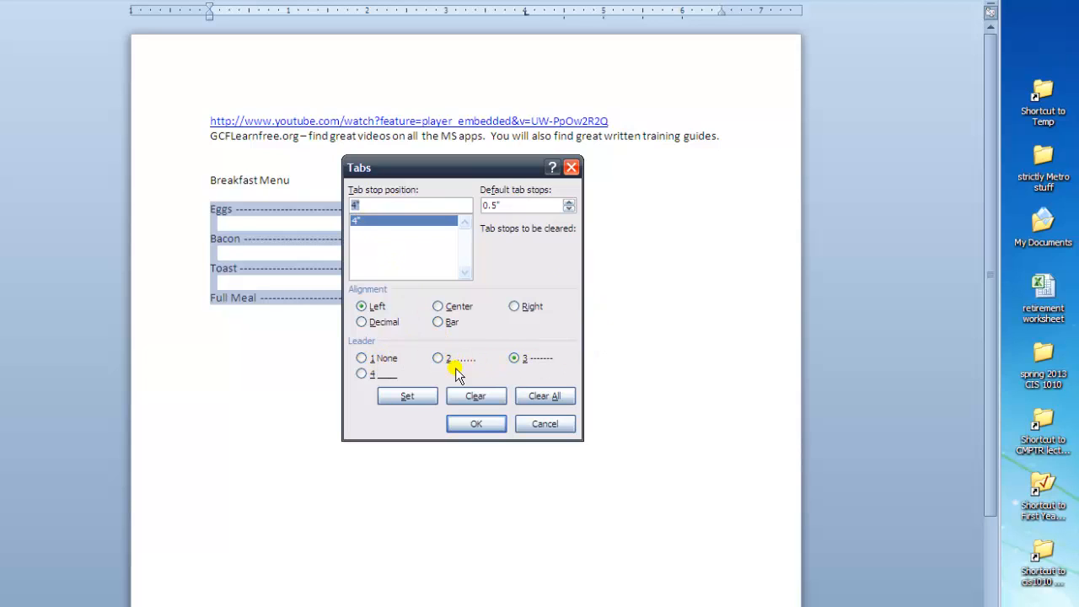
{"action": "left_click", "coordinate": [361, 374]}
{"action": "left_click", "coordinate": [479, 424]}
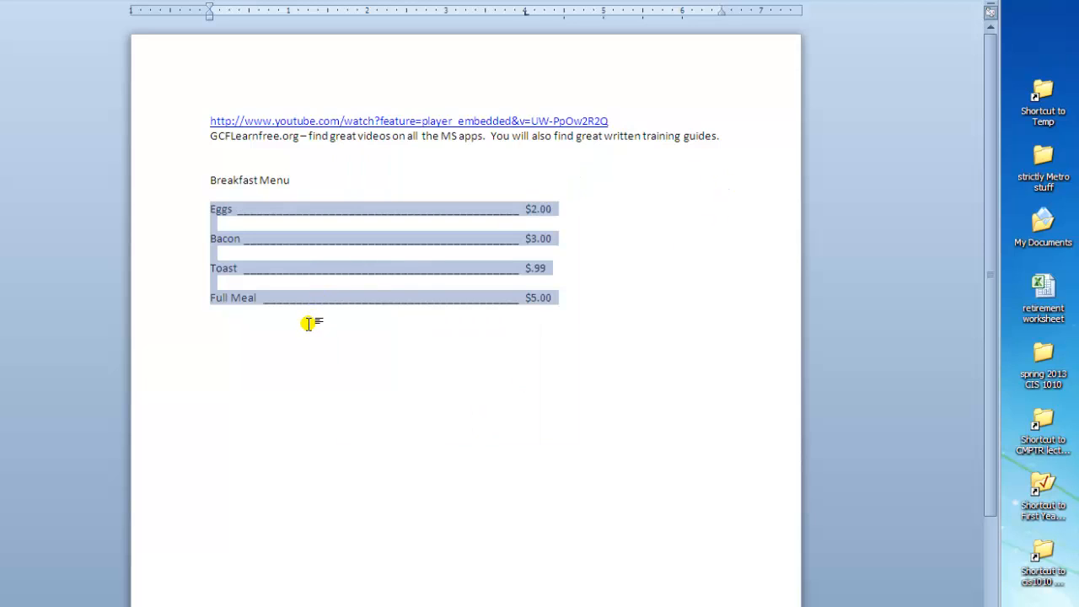
{"action": "left_click", "coordinate": [208, 307]}
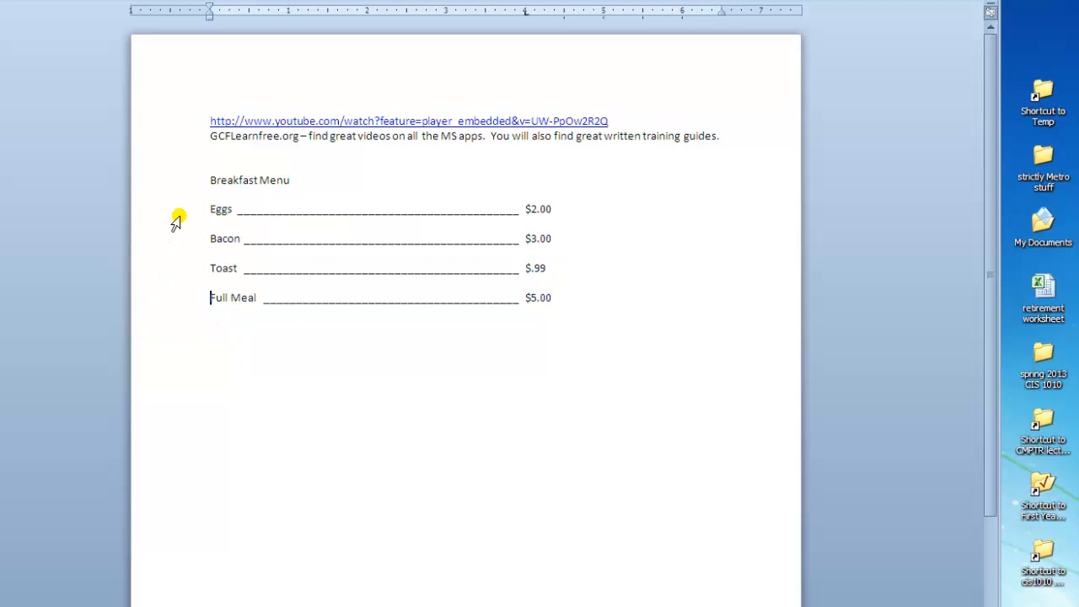
Move the left tab stop of the four menu item lines to 6" on the ruler.
{"action": "left_click_drag", "start_coordinate": [209, 210], "coordinate": [578, 294]}
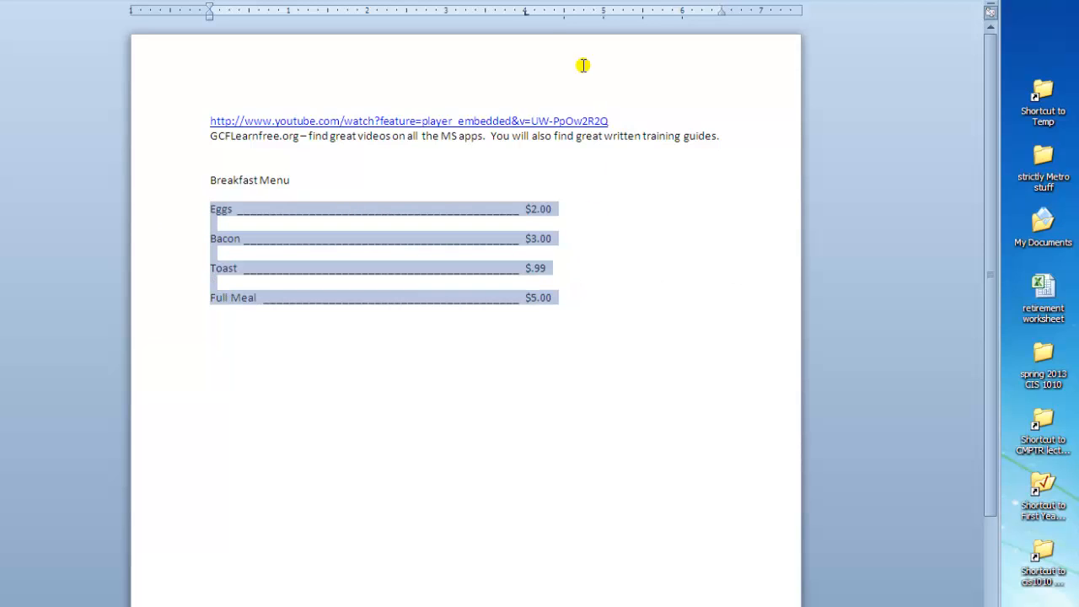
{"action": "left_click", "coordinate": [525, 12]}
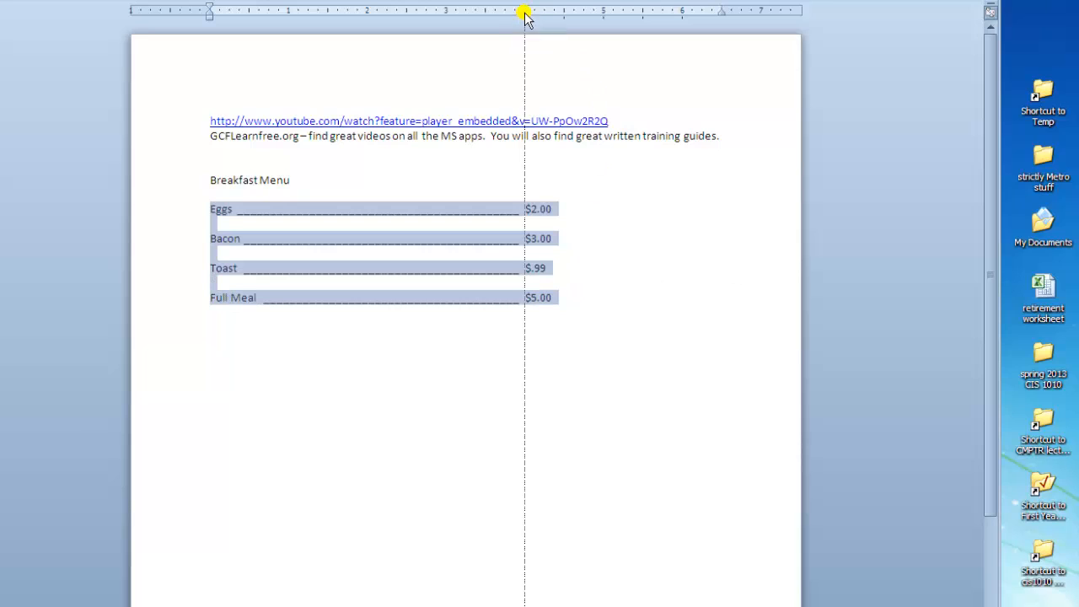
{"action": "left_click_drag", "start_coordinate": [525, 12], "coordinate": [491, 12]}
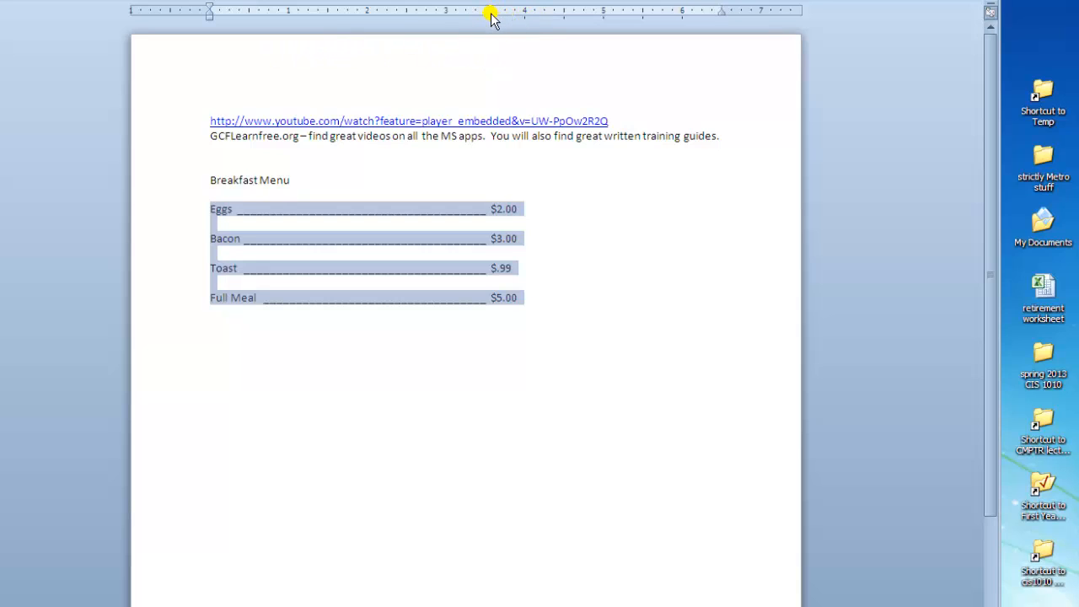
{"action": "left_click_drag", "start_coordinate": [490, 13], "coordinate": [593, 13]}
{"action": "left_click_drag", "start_coordinate": [666, 17], "coordinate": [682, 14]}
{"action": "left_click", "coordinate": [601, 344]}
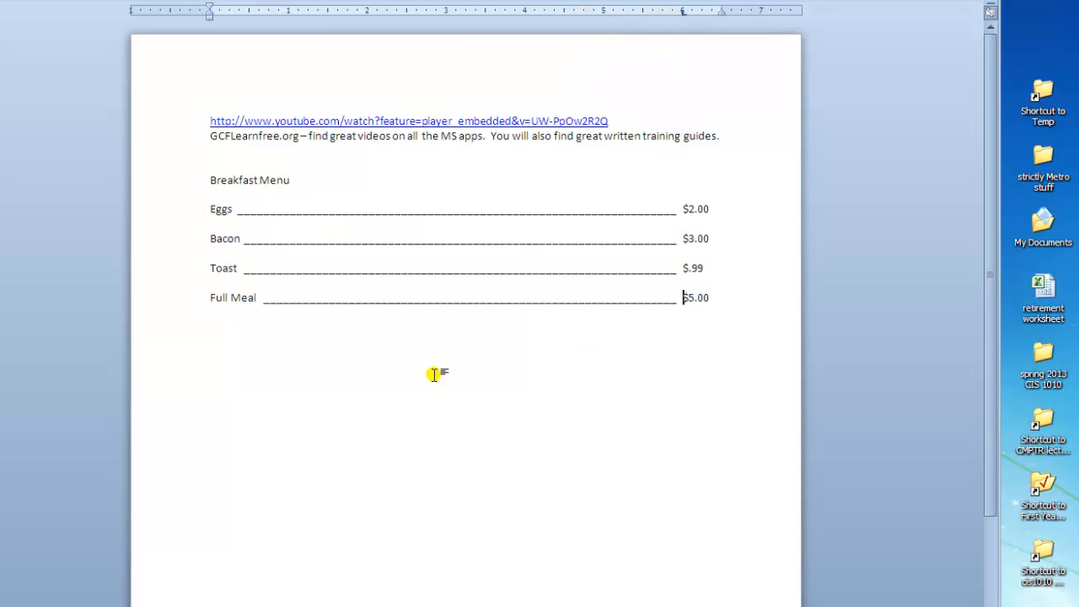